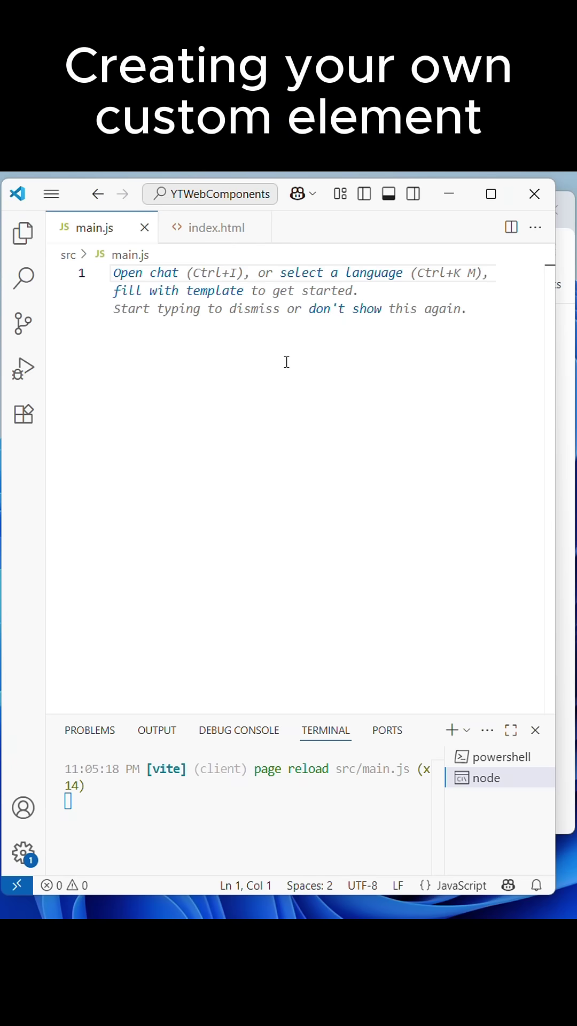
- Paste the CustomElement class extending HTMLElement, with a constructor calling super(), into main.js
type("class CustomElement extends HTMLElement {  }")
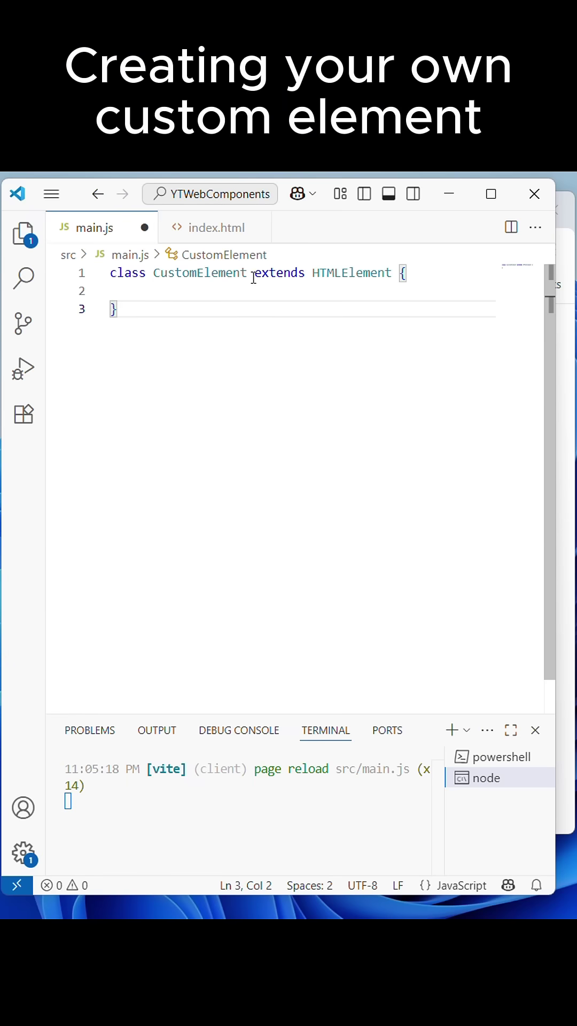
mouse_move(247, 272)
left_mouse_down()
mouse_move(146, 273)
mouse_move(153, 273)
left_mouse_up()
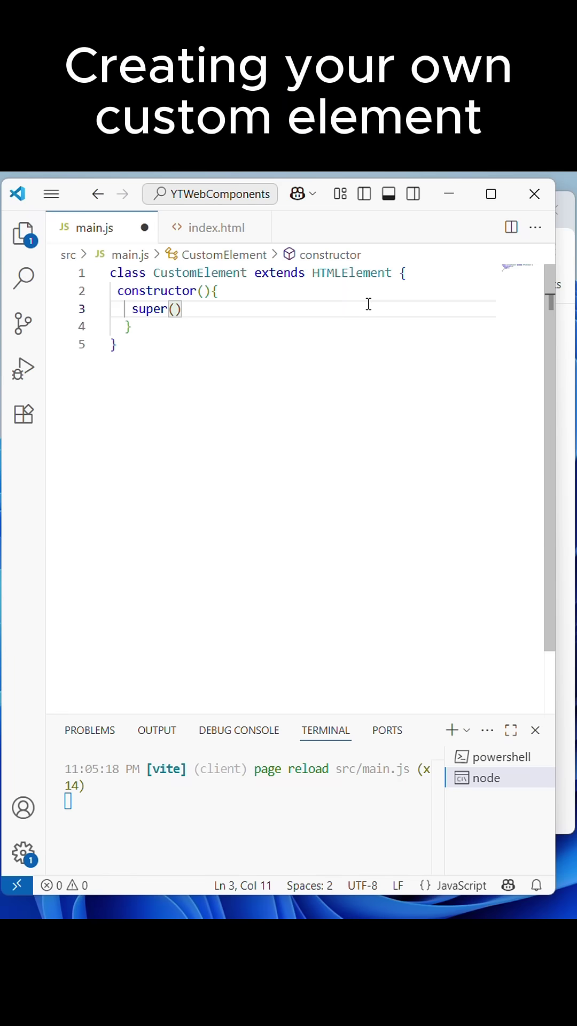
- Add a new line after super() for the innerHTML assignment
key("Return")
type("this.innerHTML = \"<h1>Hello World</h1>\";")
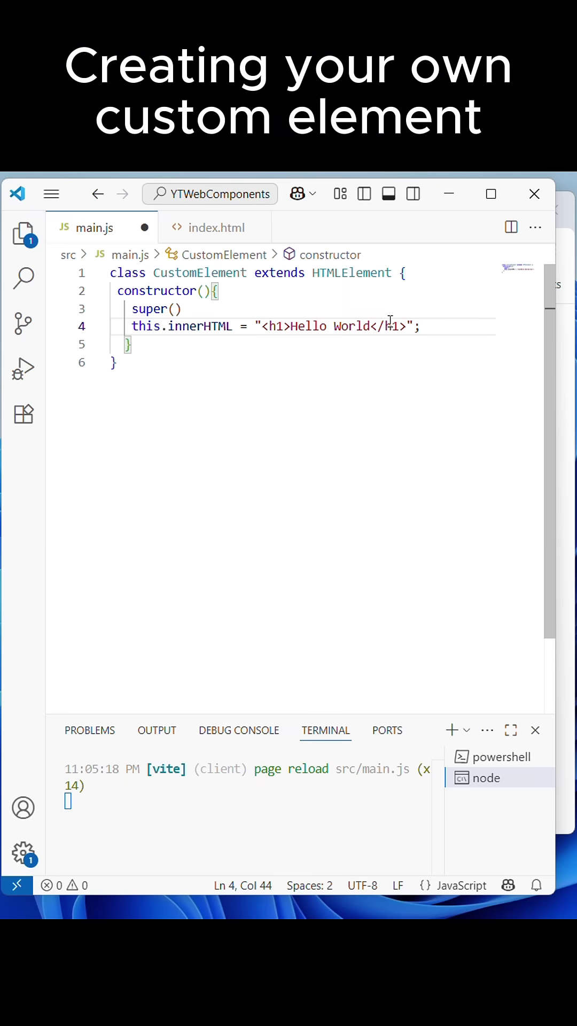
- Add customElements.define("custom-banana", CustomElement) on a new line below the class
key("ctrl+End")
key("Return")
key("Return")
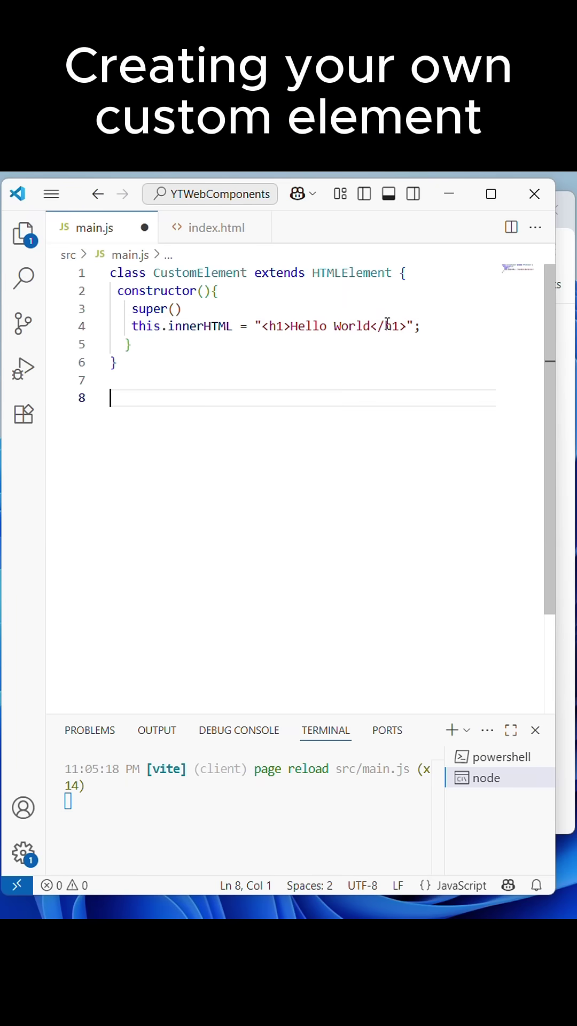
type("customElements.define(\"custom-banana\",CustomElement)")
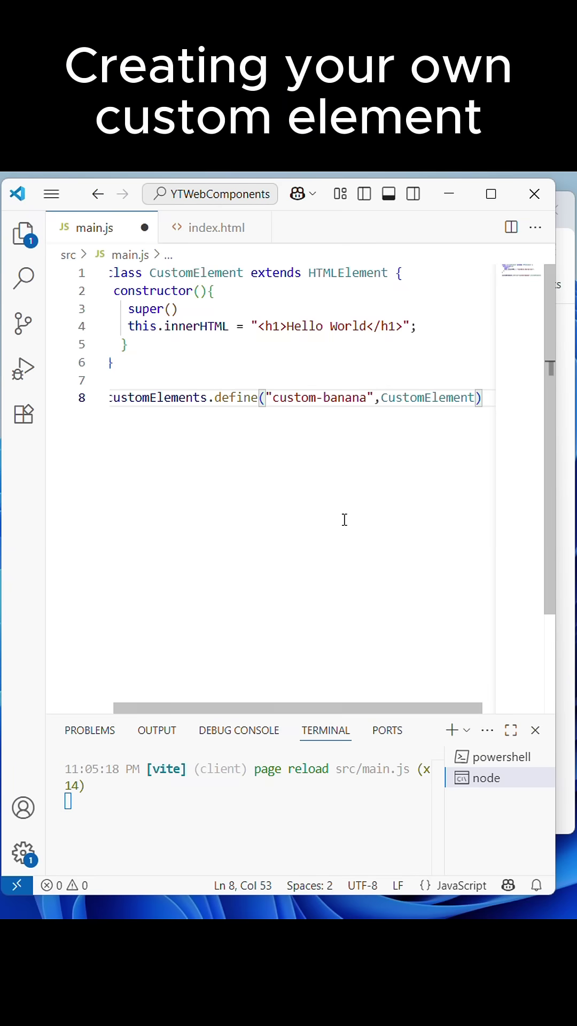
left_click_drag(282, 707, 273, 706)
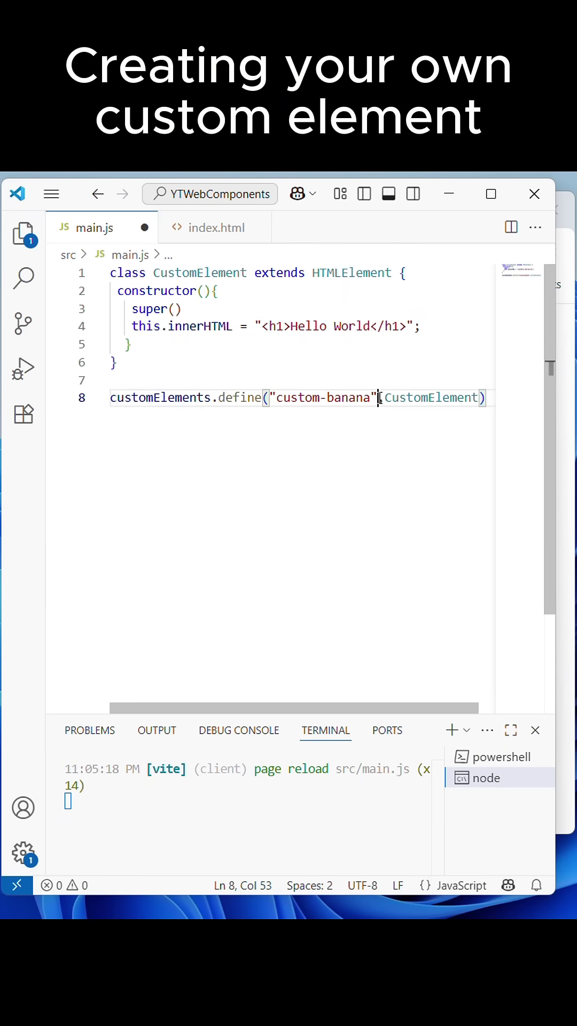
- Review the custom-banana name and CustomElement argument, then save main.js
left_click_drag(376, 398, 269, 398)
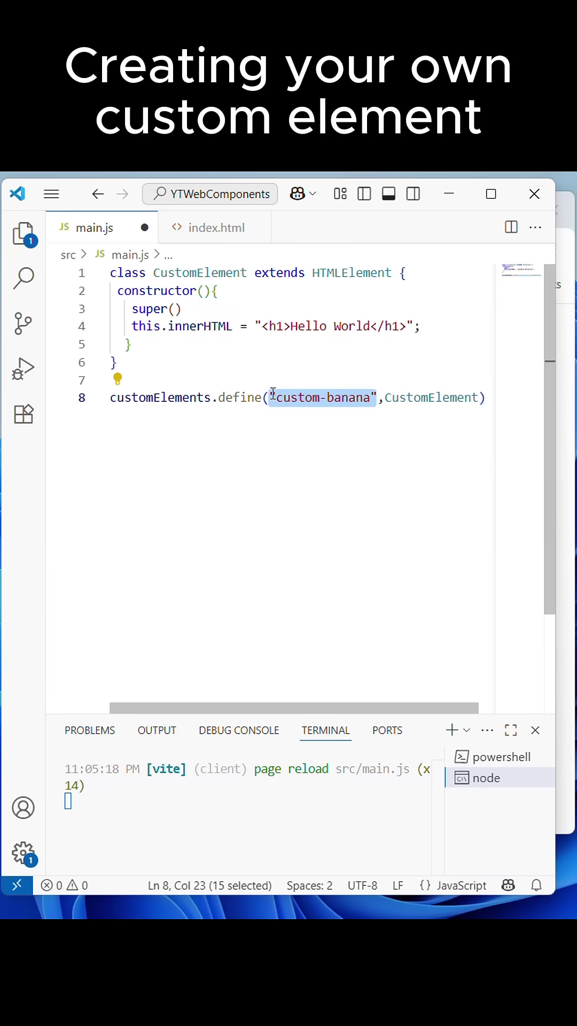
left_click(328, 398)
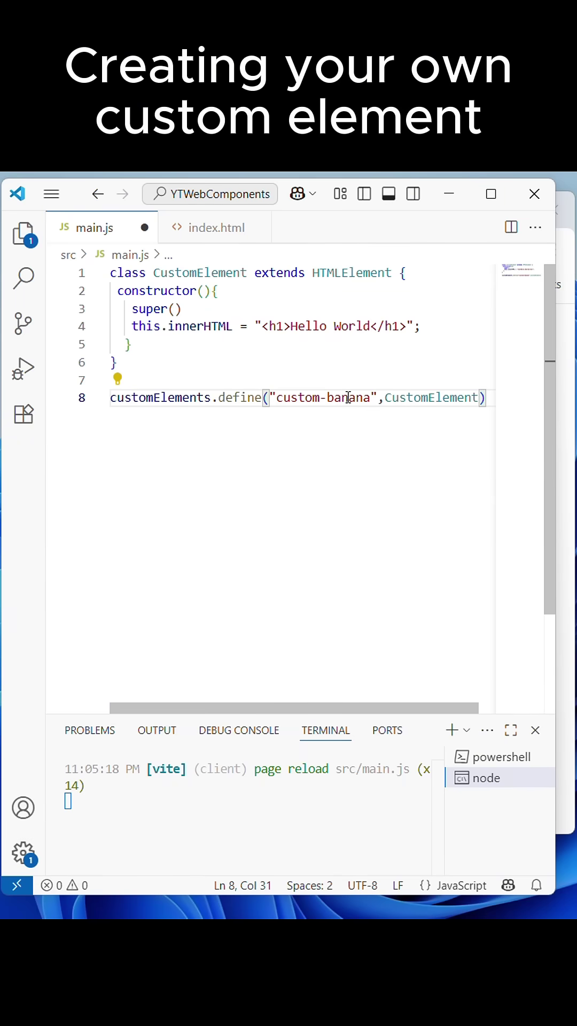
left_click_drag(385, 398, 480, 398)
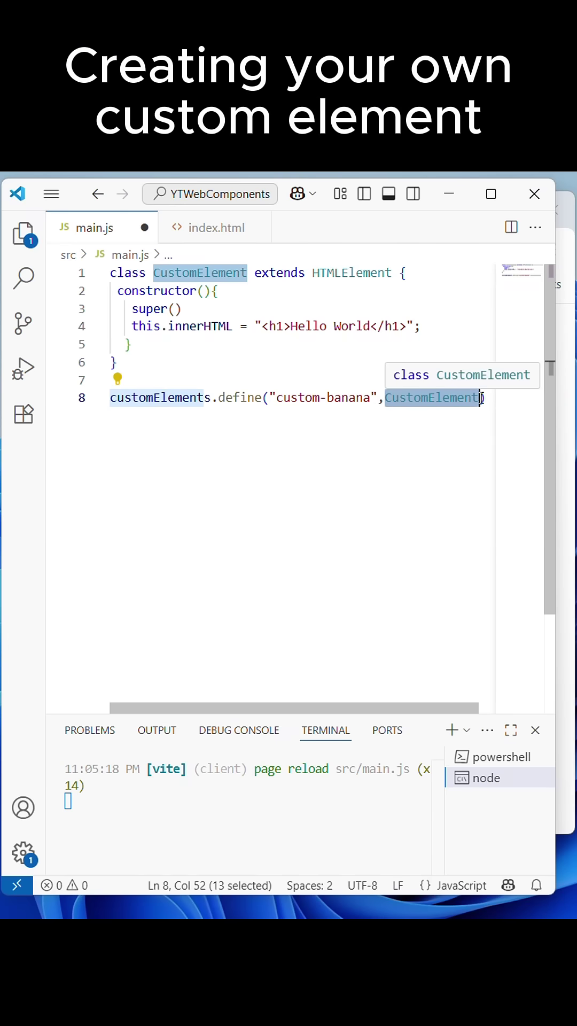
key("ctrl+s")
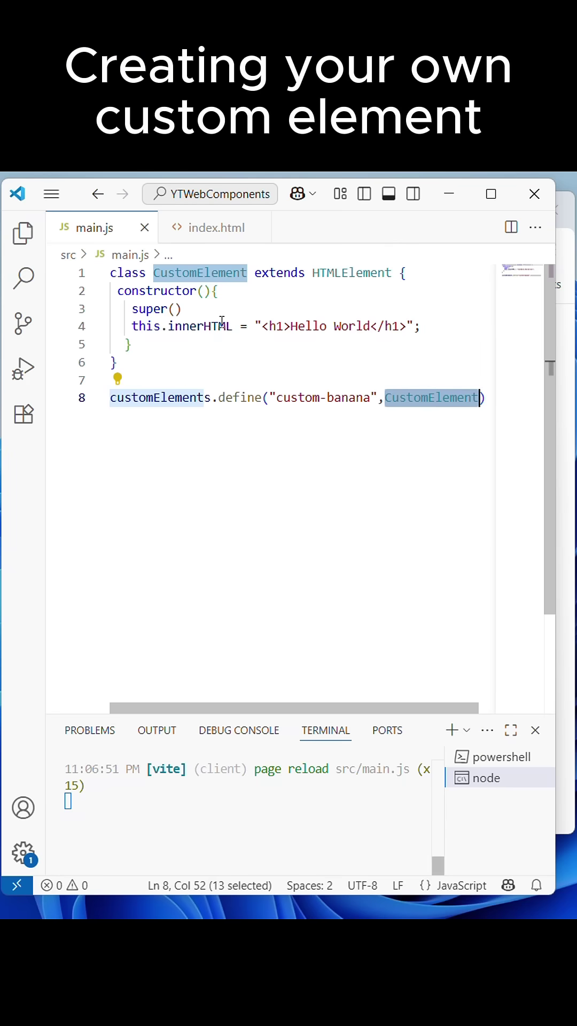
- Check the <custom-banana> tag on line 16 of index.html, then view the Hello World browser page
left_click(216, 227)
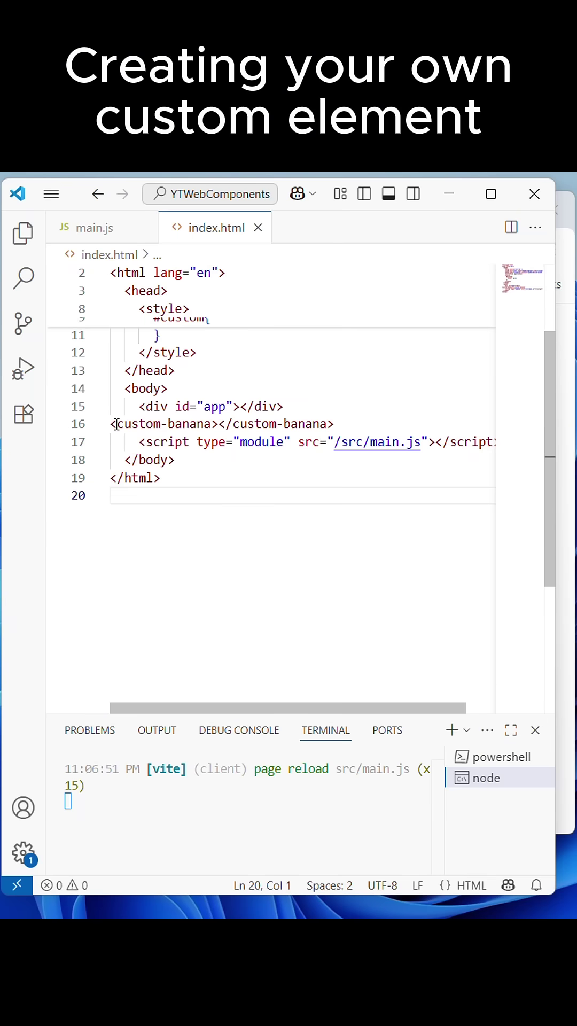
left_click(214, 424)
left_click_drag(214, 424, 117, 424)
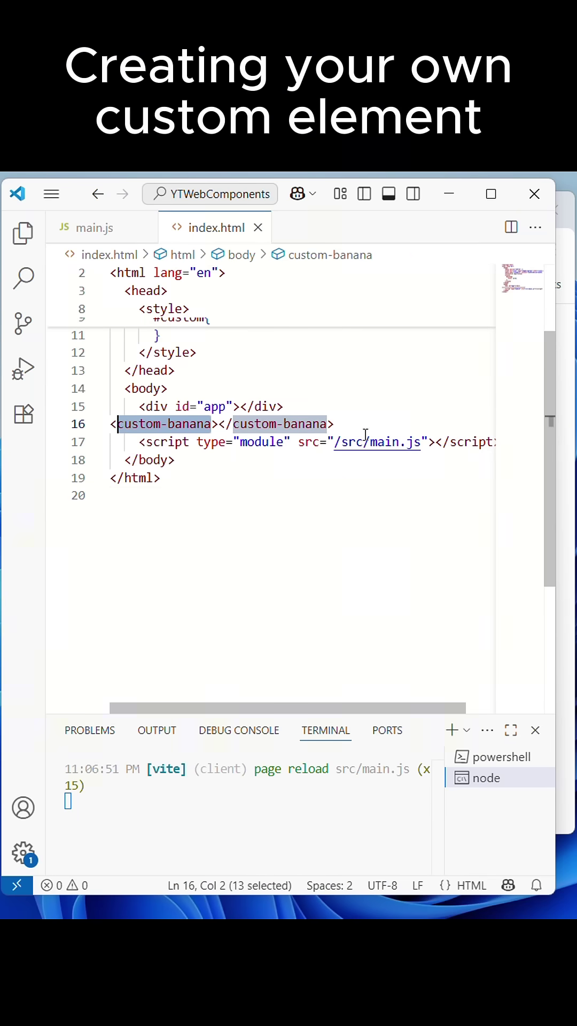
left_click(565, 513)
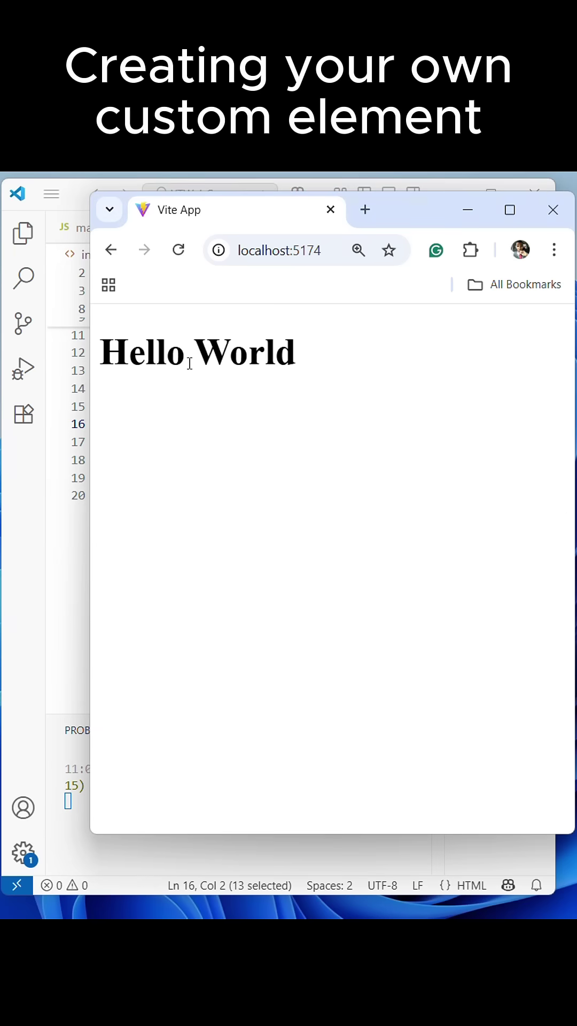
- Return from the browser to the main.js tab in VS Code
left_click(92, 545)
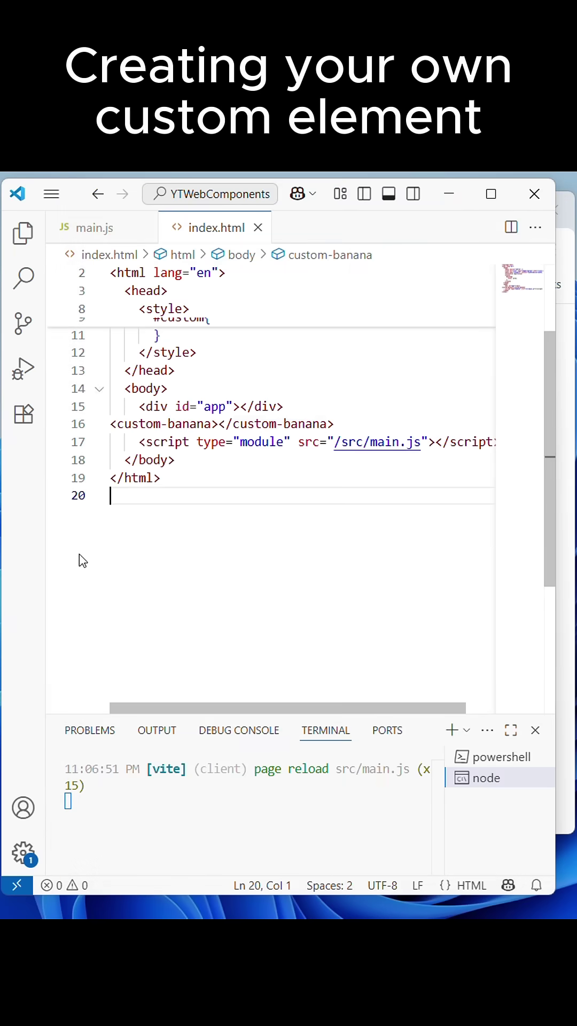
left_click(88, 227)
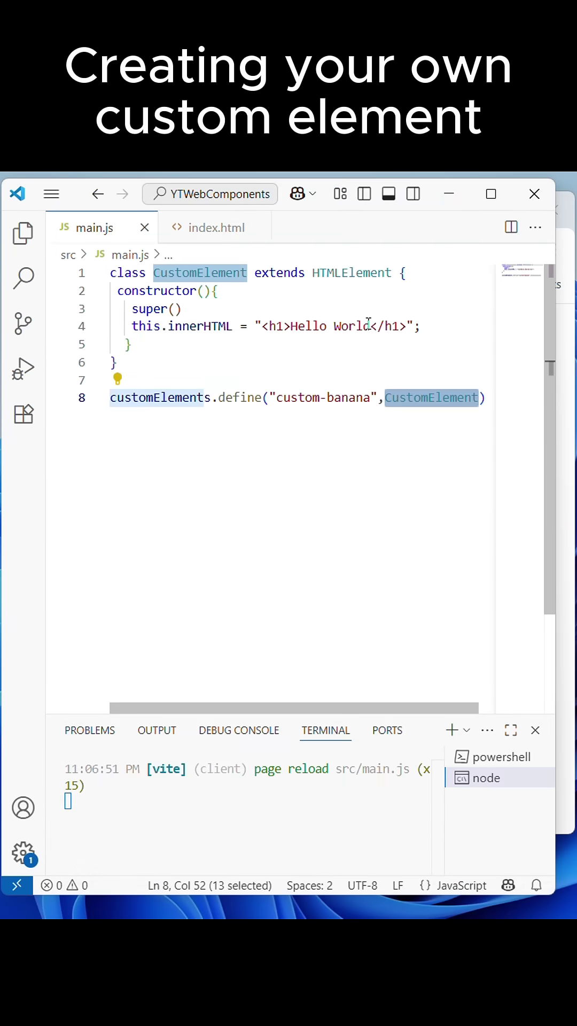